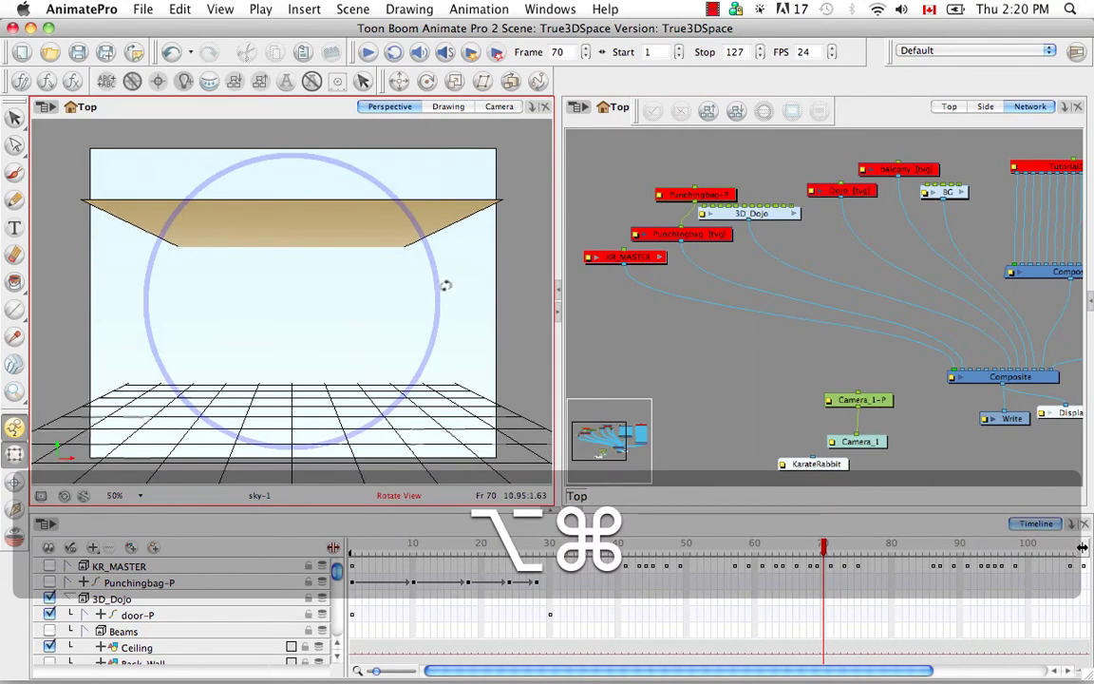
Orbit the Perspective view around the dojo set and open the 3D_Dojo group node.
drag(444, 286, 388, 291)
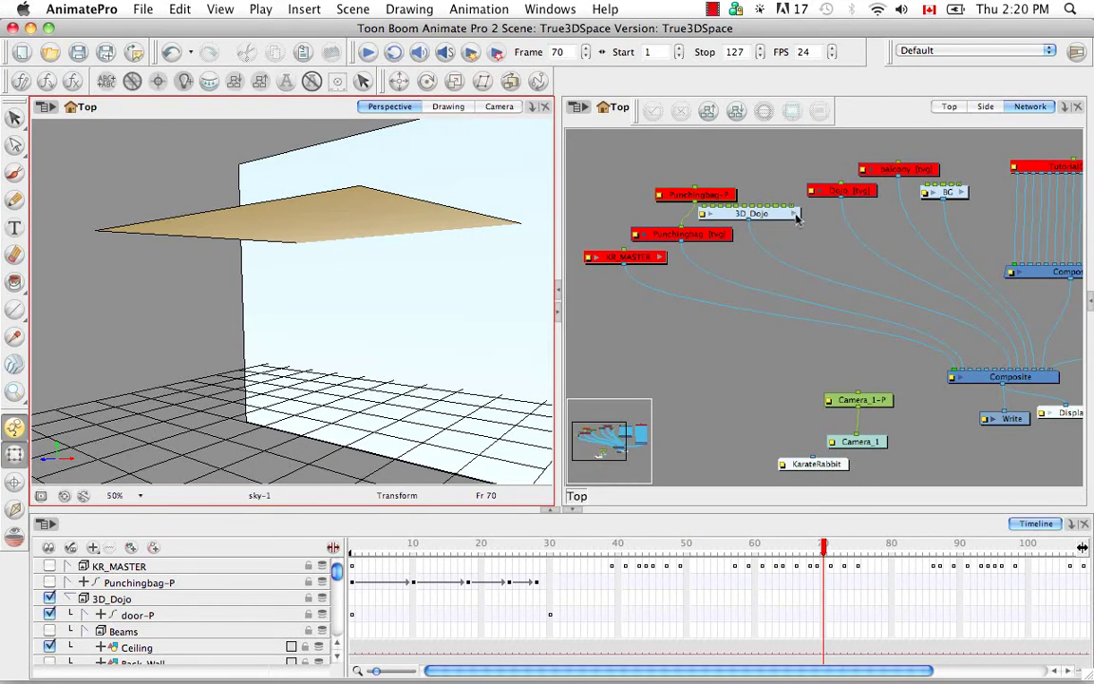
click(795, 215)
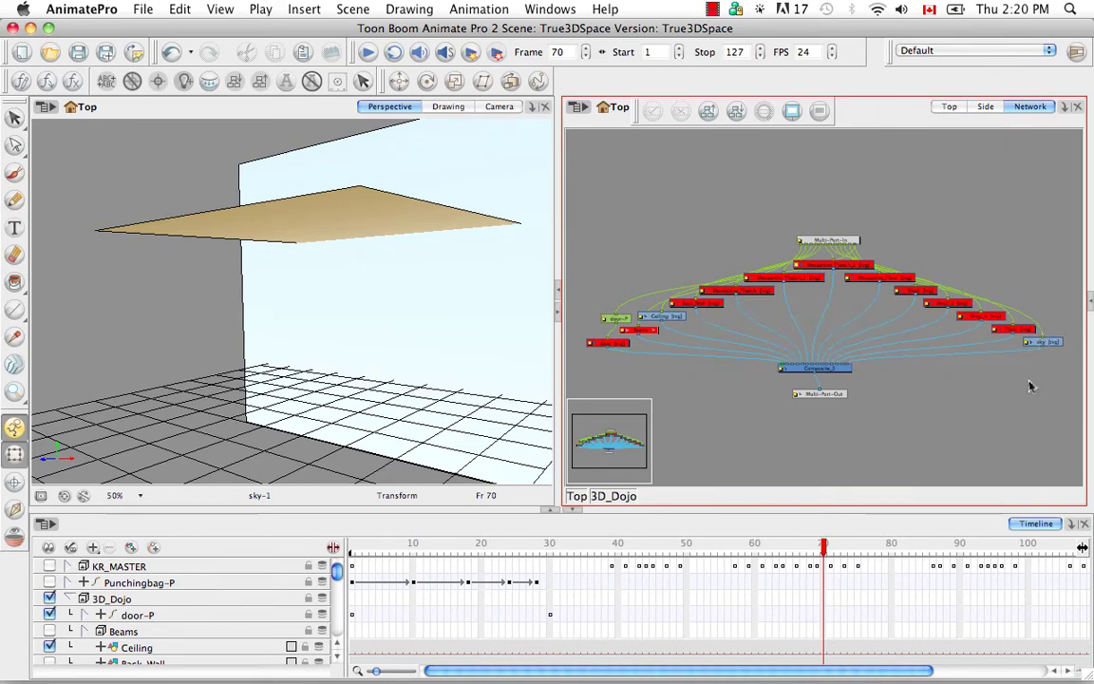
Show Layer Properties for Composite_3, revealing As Bitmap with 3D flat input ordering.
click(1089, 302)
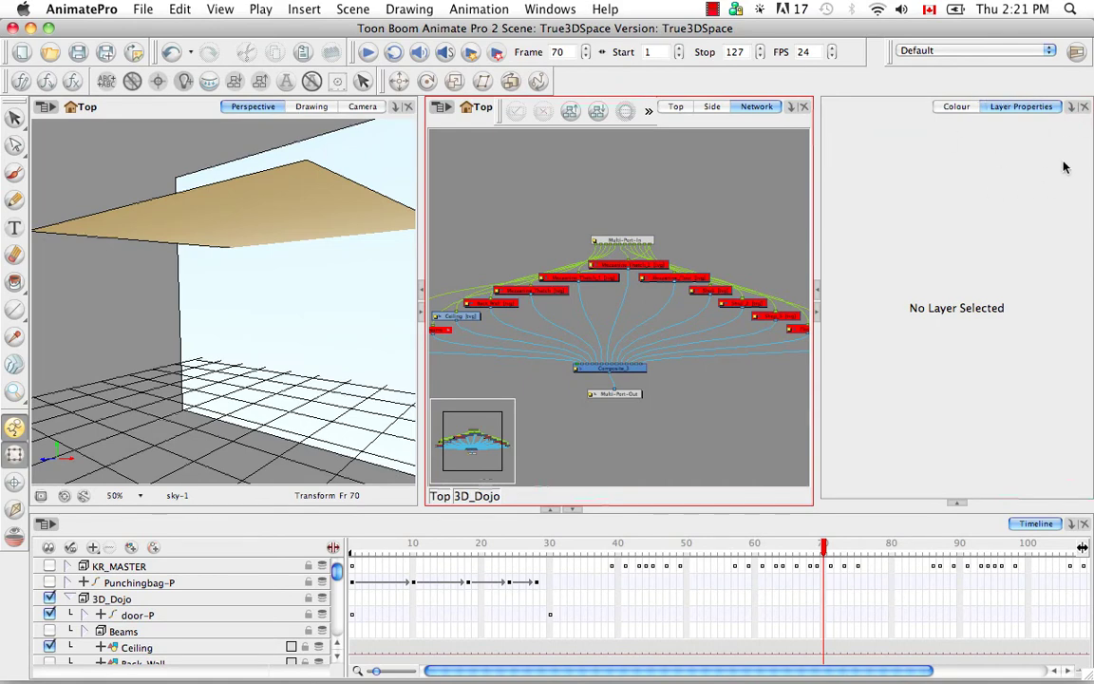
click(574, 371)
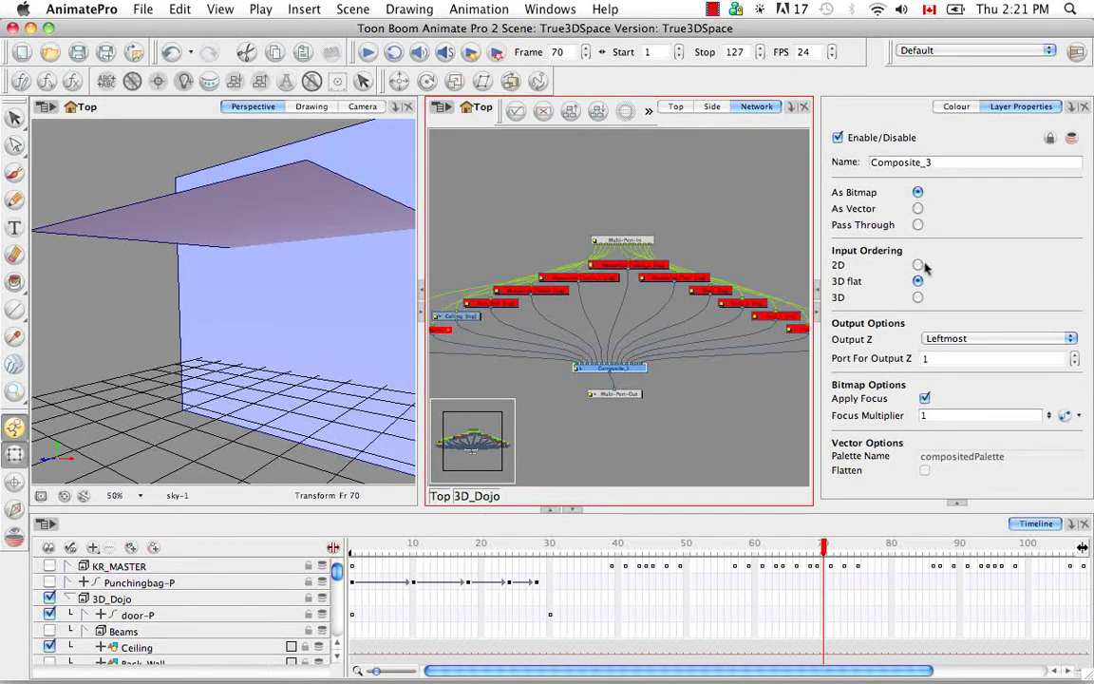
Switch Composite_3's Input Ordering to 2D and view the scene through the Camera.
click(918, 266)
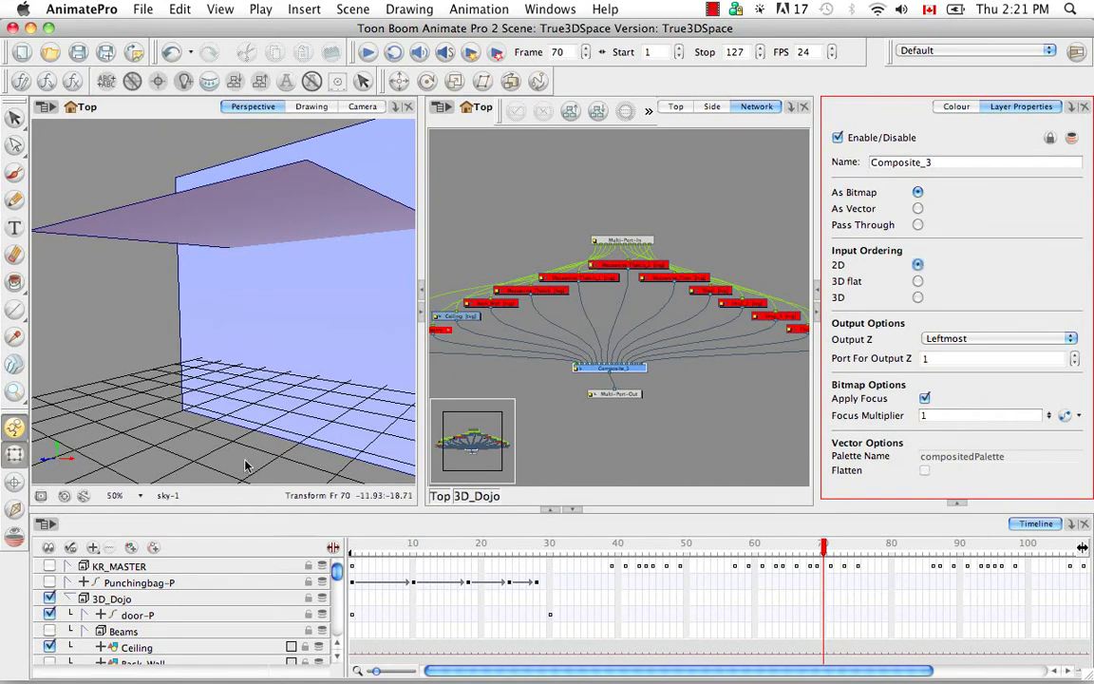
click(362, 107)
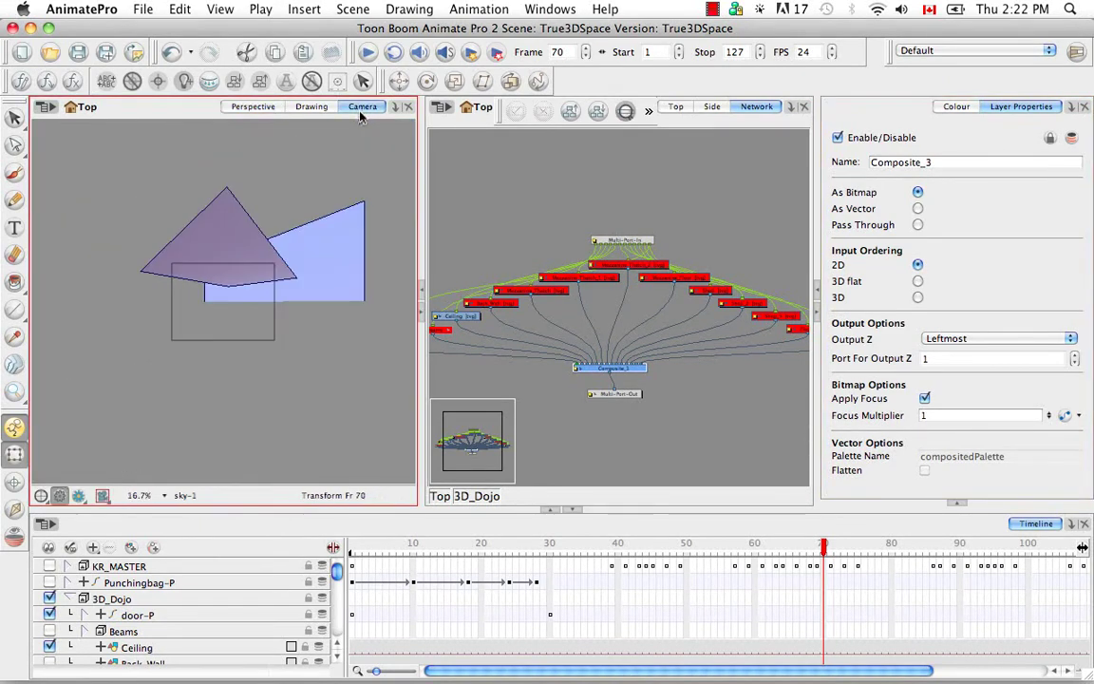
click(361, 379)
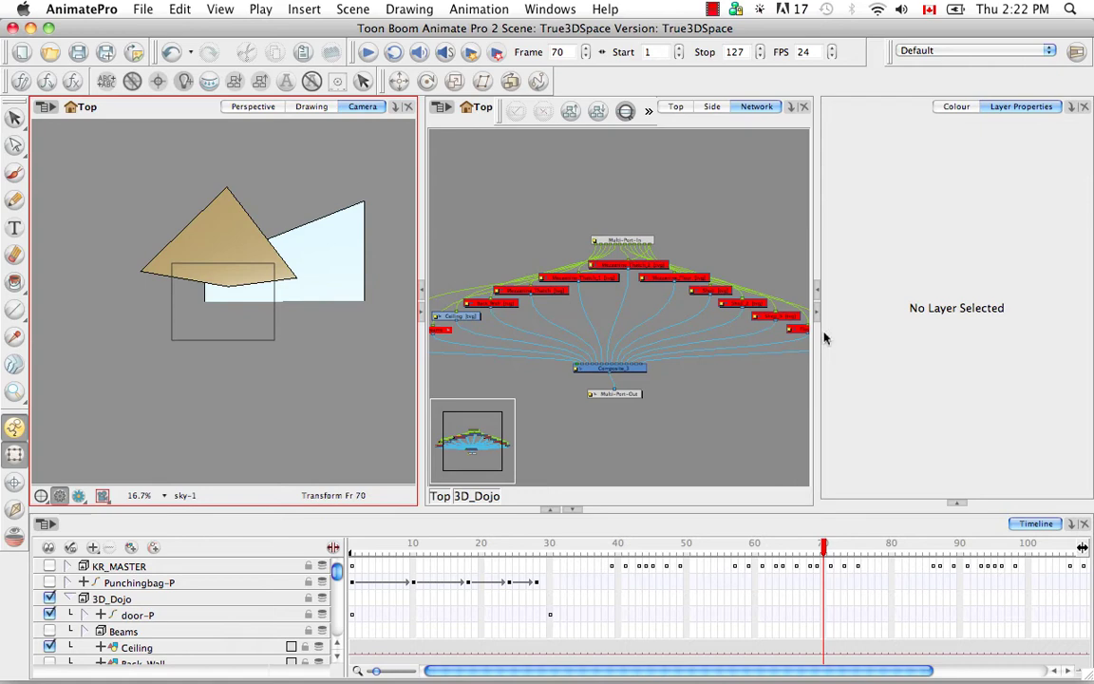
Compare Composite_3's 3D flat and 2D ordering, leaving it on 3D flat.
click(608, 366)
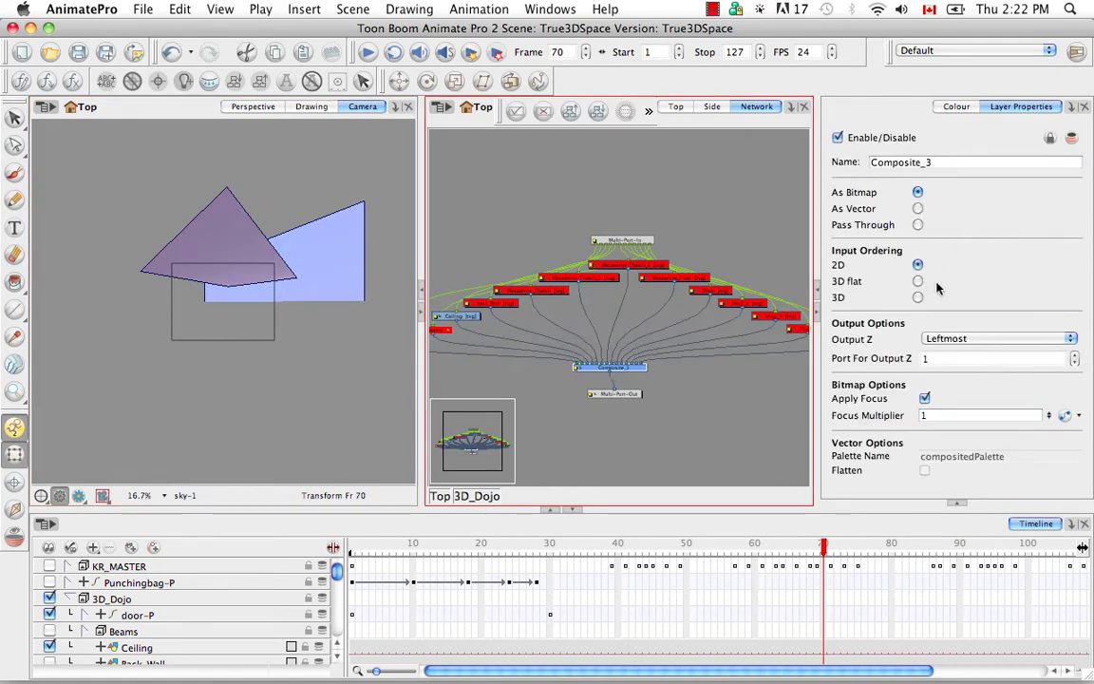
click(918, 282)
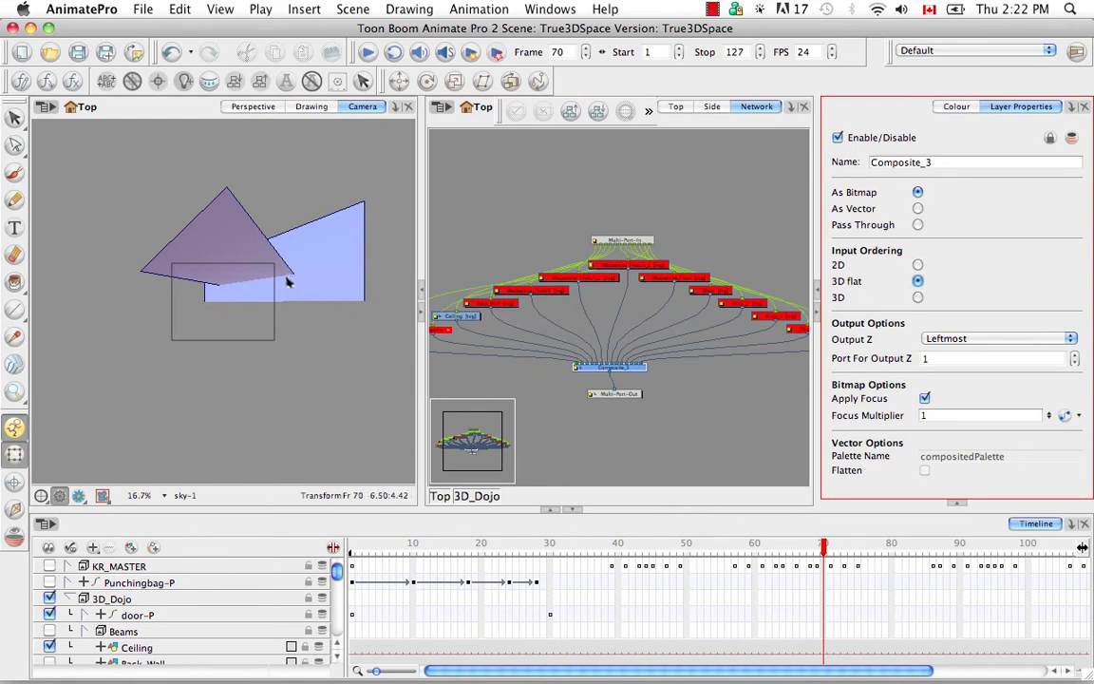
click(918, 265)
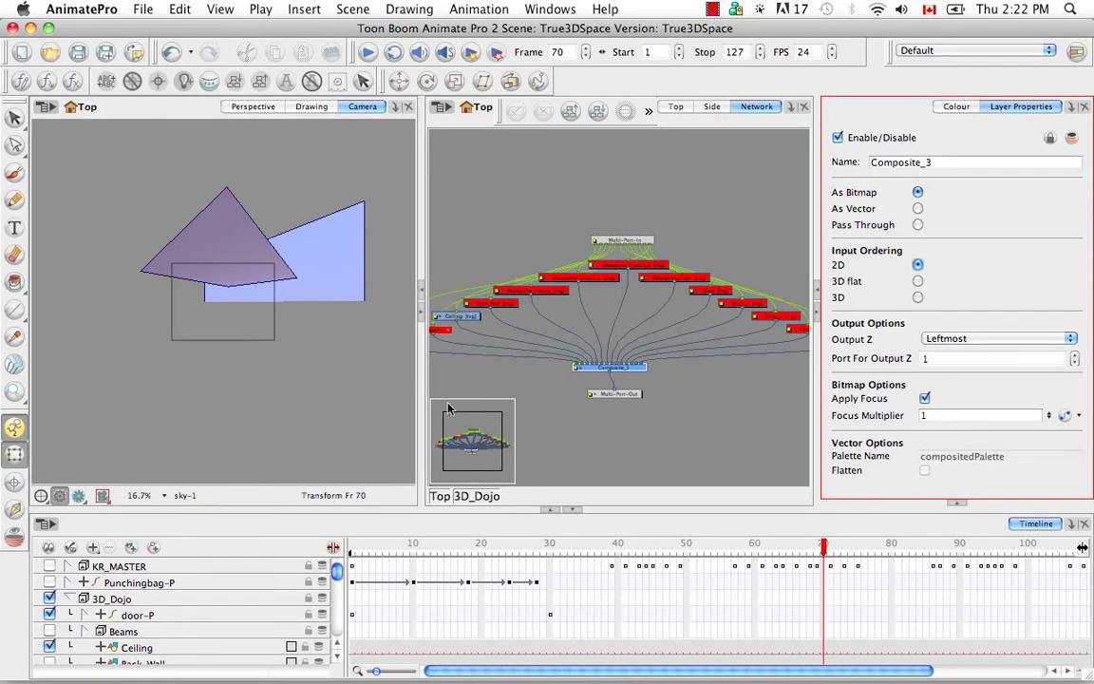
click(917, 281)
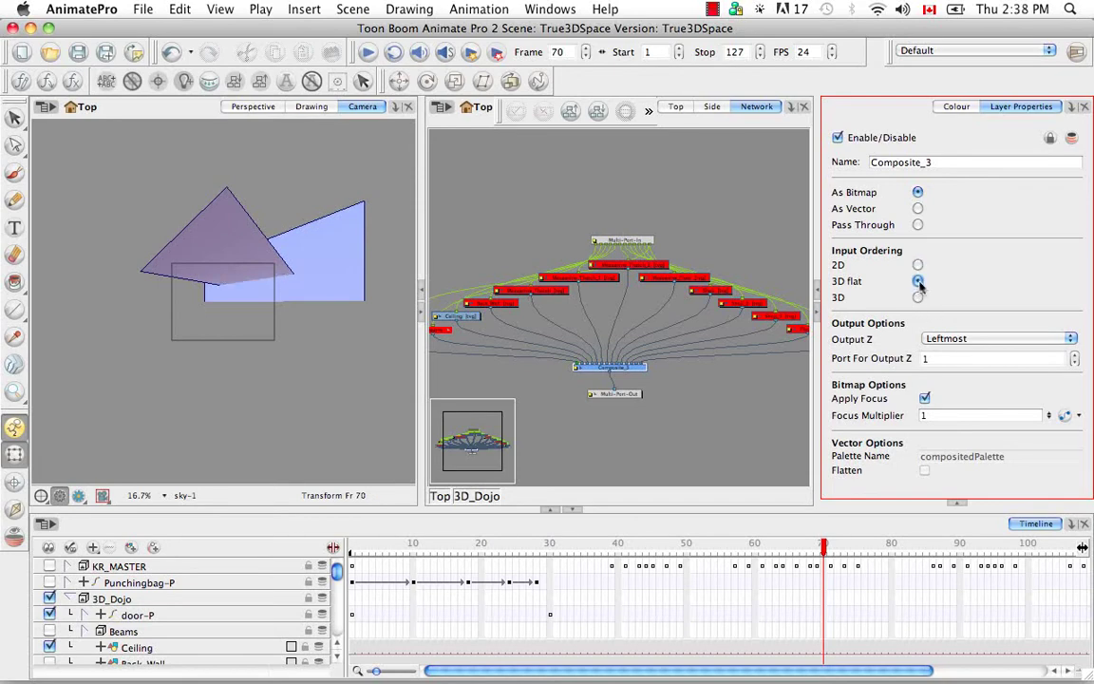
Return to the top-level network and maximise the Network view.
click(440, 497)
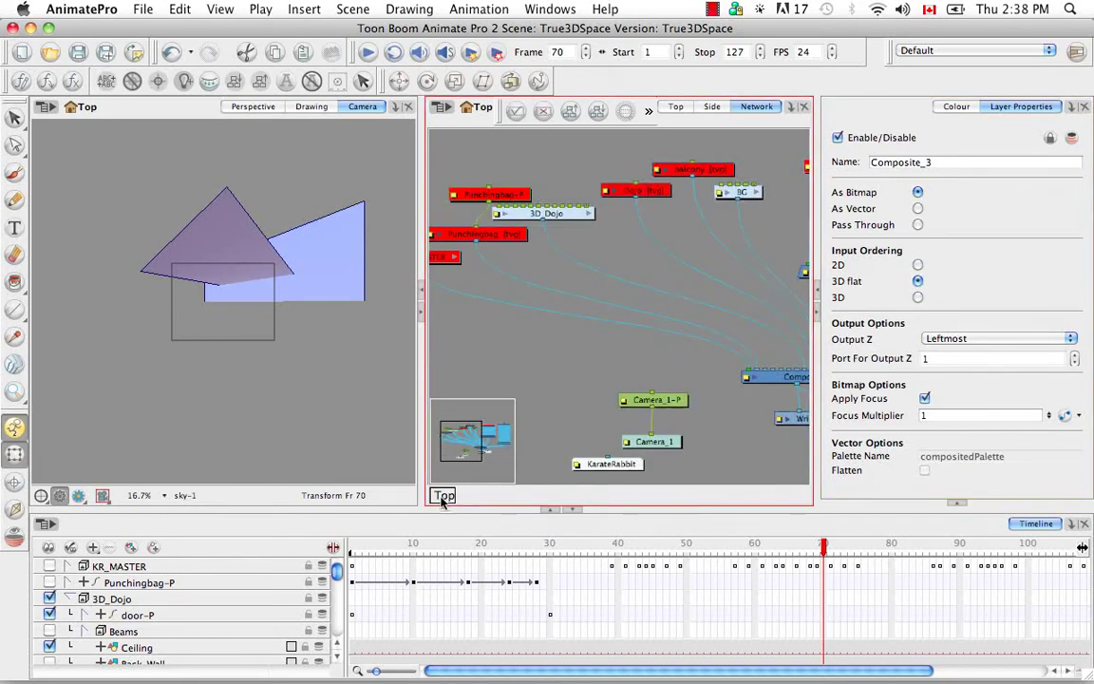
click(569, 381)
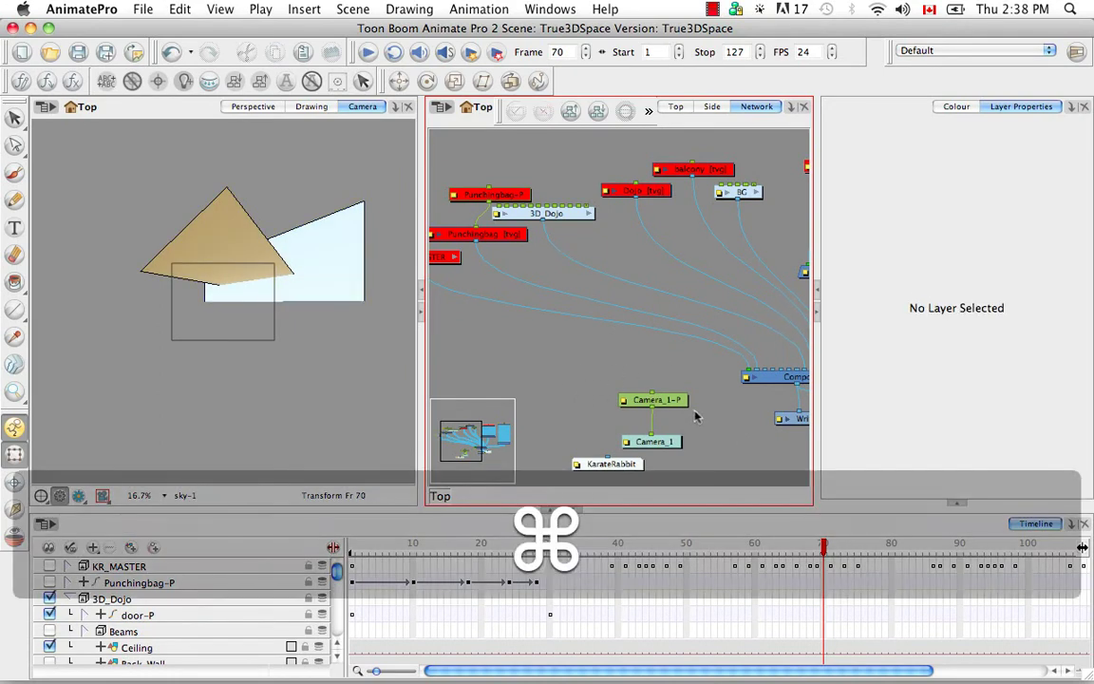
key(super+f)
key(super+f)
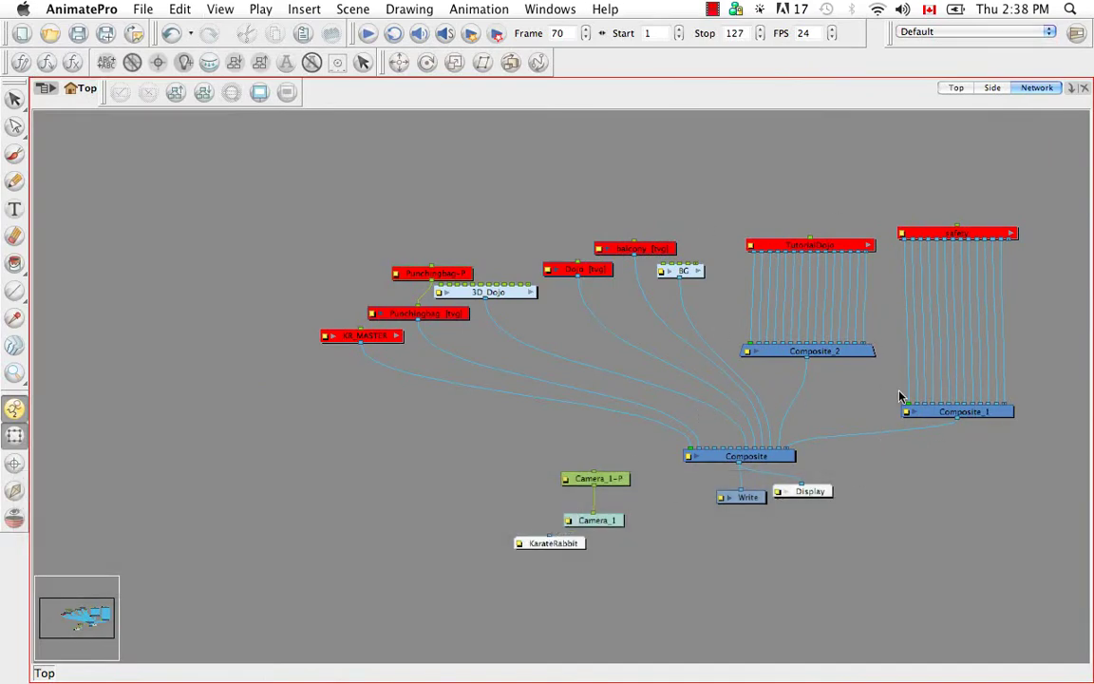
Change Composite_2's compositing mode from Pass Through to As Bitmap.
double_click(749, 350)
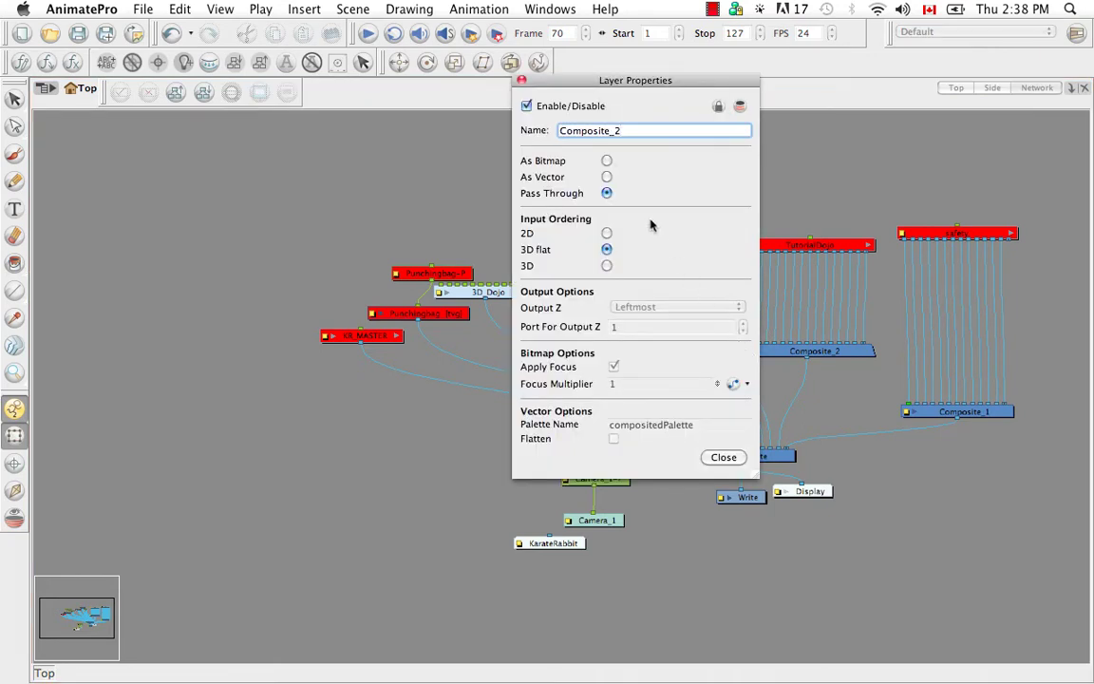
click(607, 161)
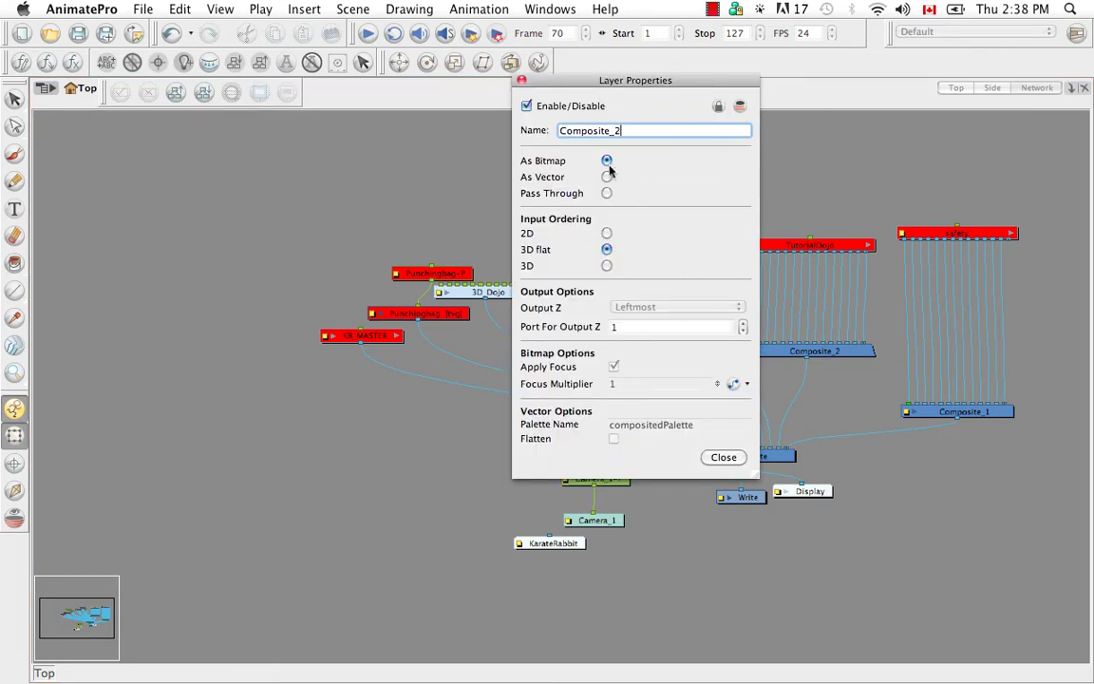
click(724, 458)
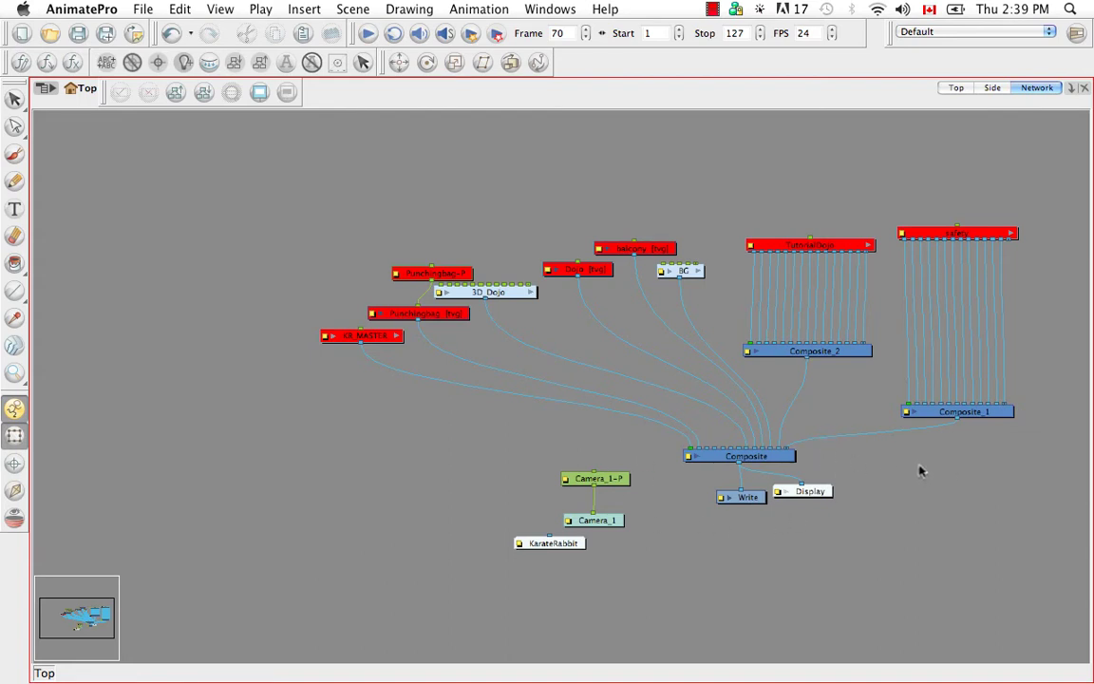
Enter the 3D_Dojo group and zoom in so its node labels are legible.
click(530, 294)
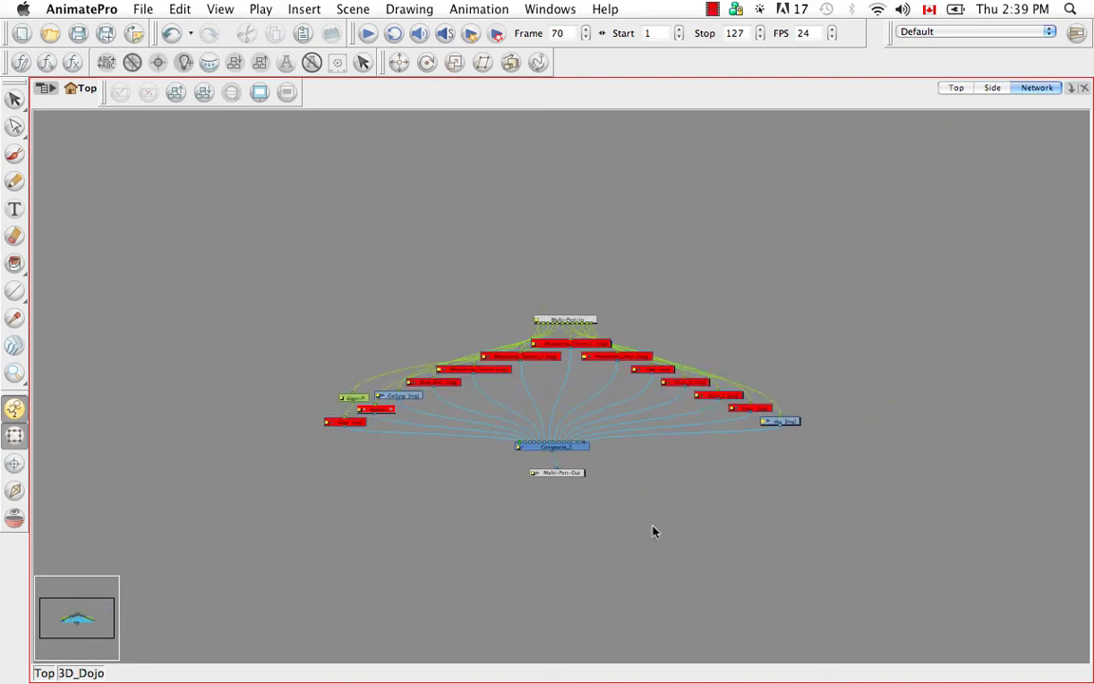
key(super+equal)
key(super+equal)
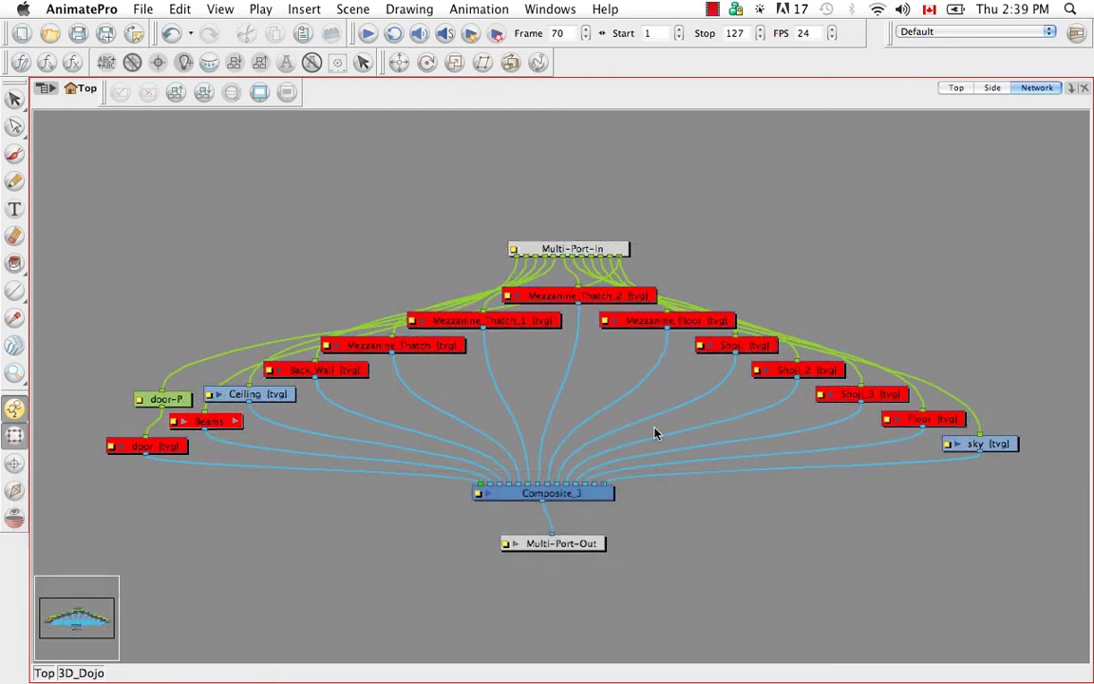
key(space)
scroll(654, 433, down, 2)
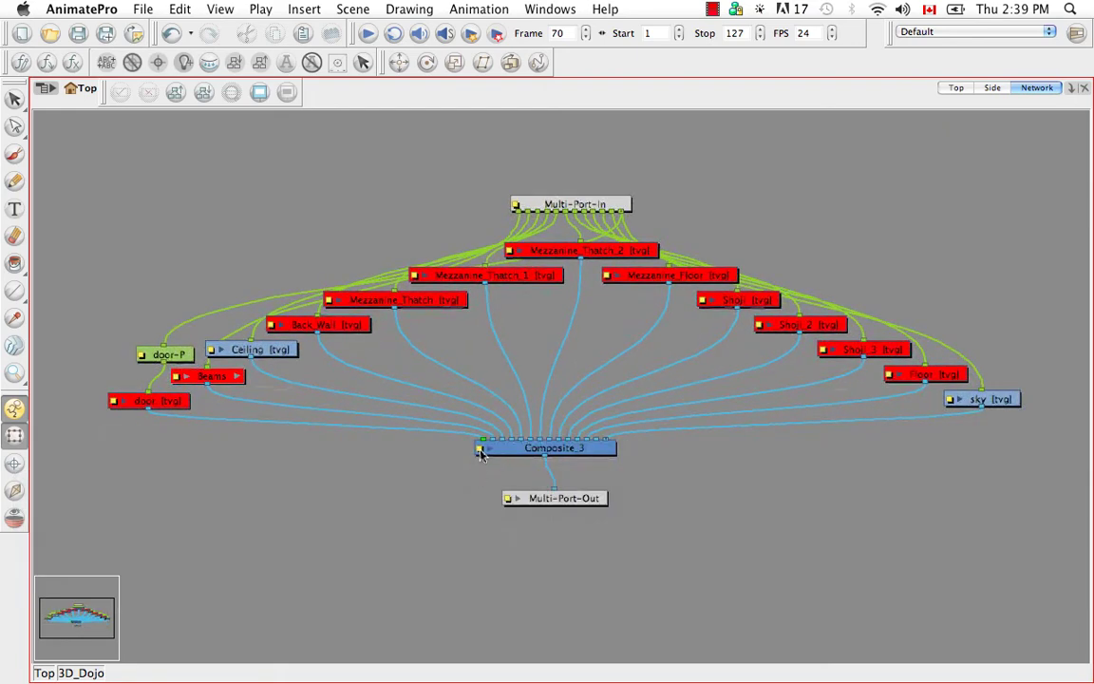
Set Composite_3 to Pass Through, then go back to the top-level network.
click(481, 448)
drag(719, 80, 907, 170)
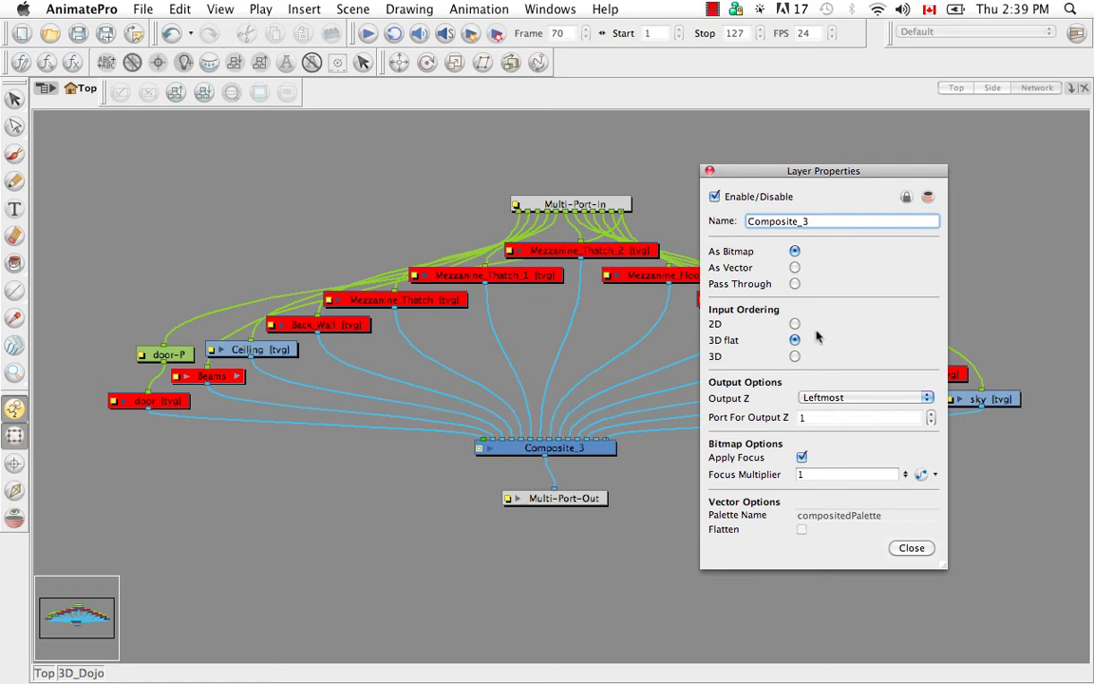
click(794, 284)
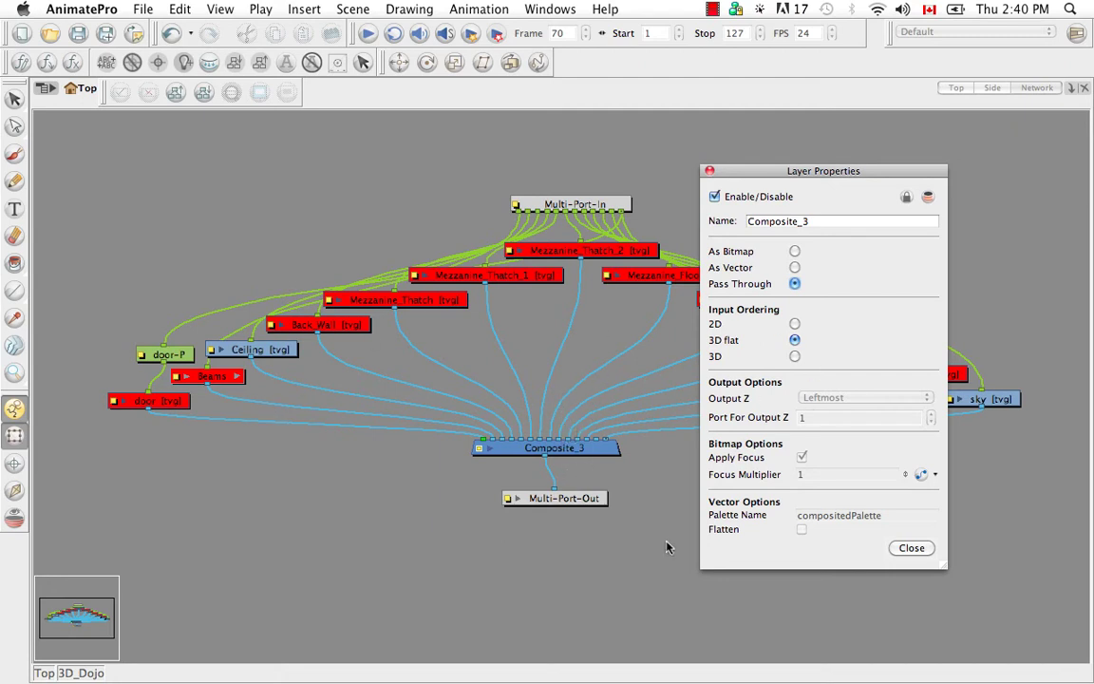
click(912, 548)
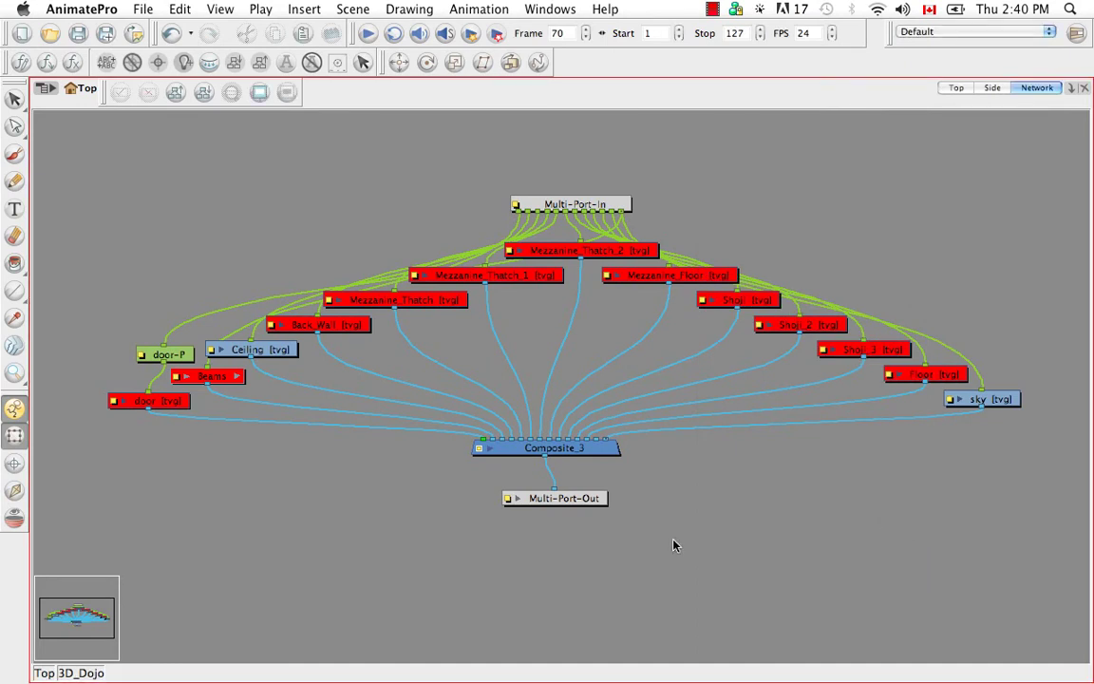
click(43, 673)
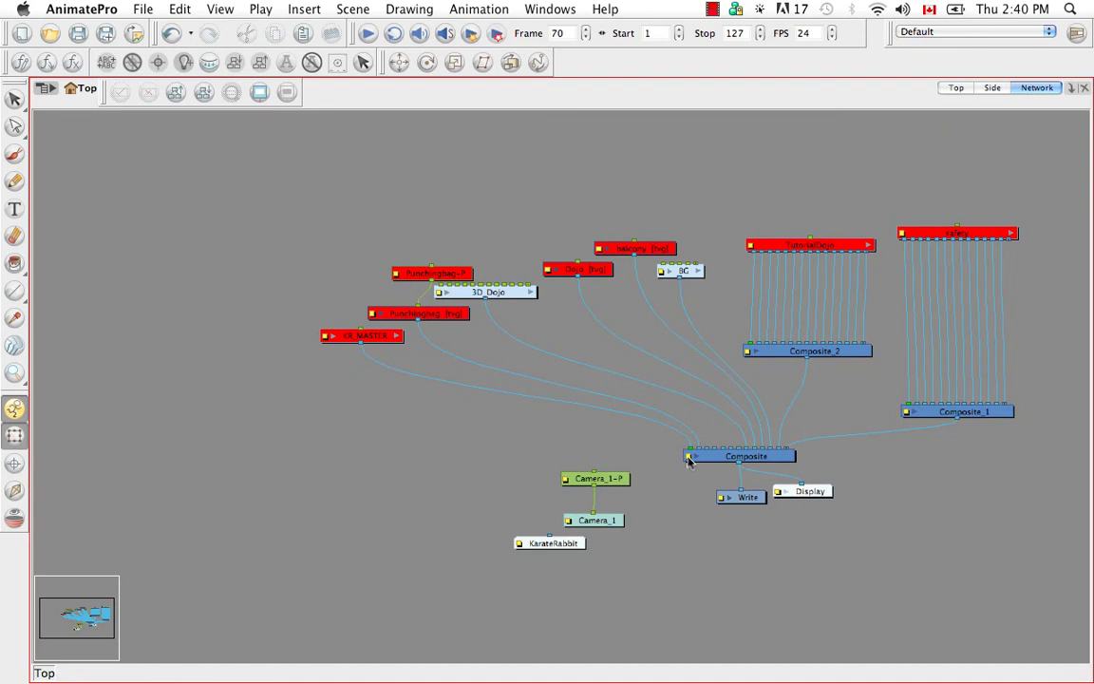
click(688, 457)
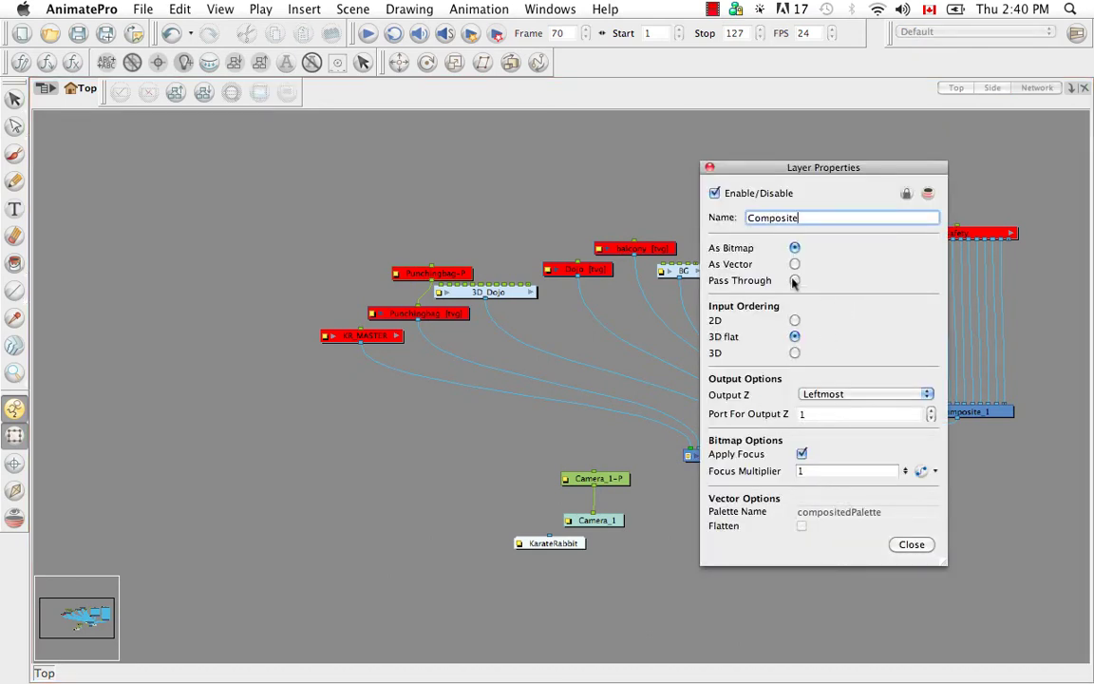
click(910, 545)
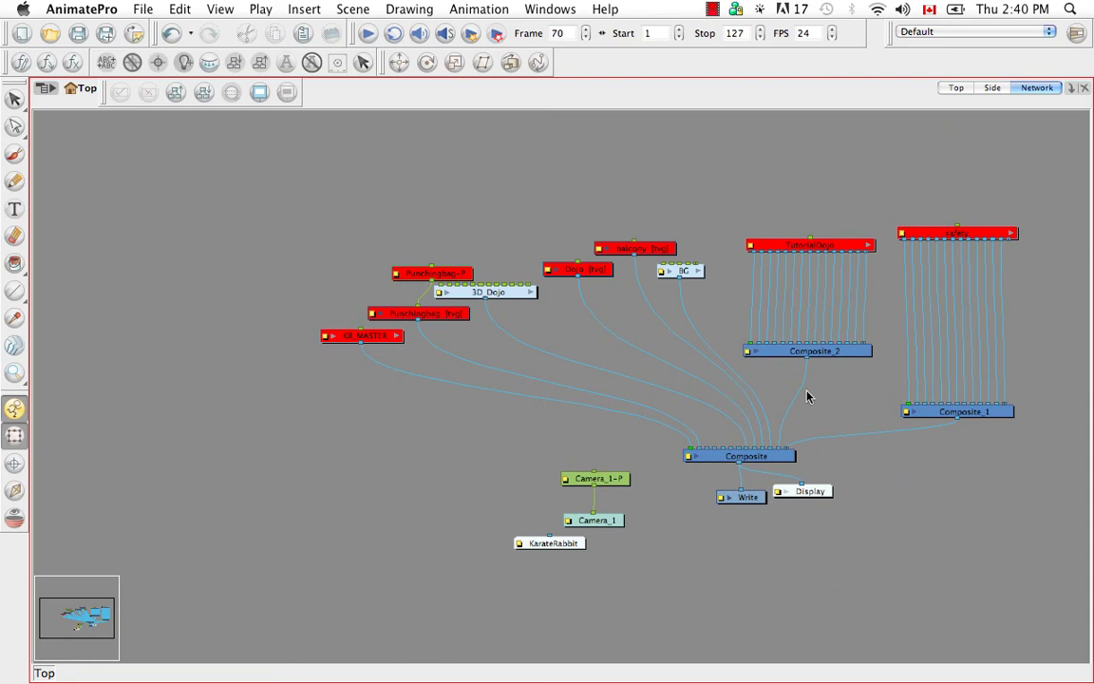
click(698, 272)
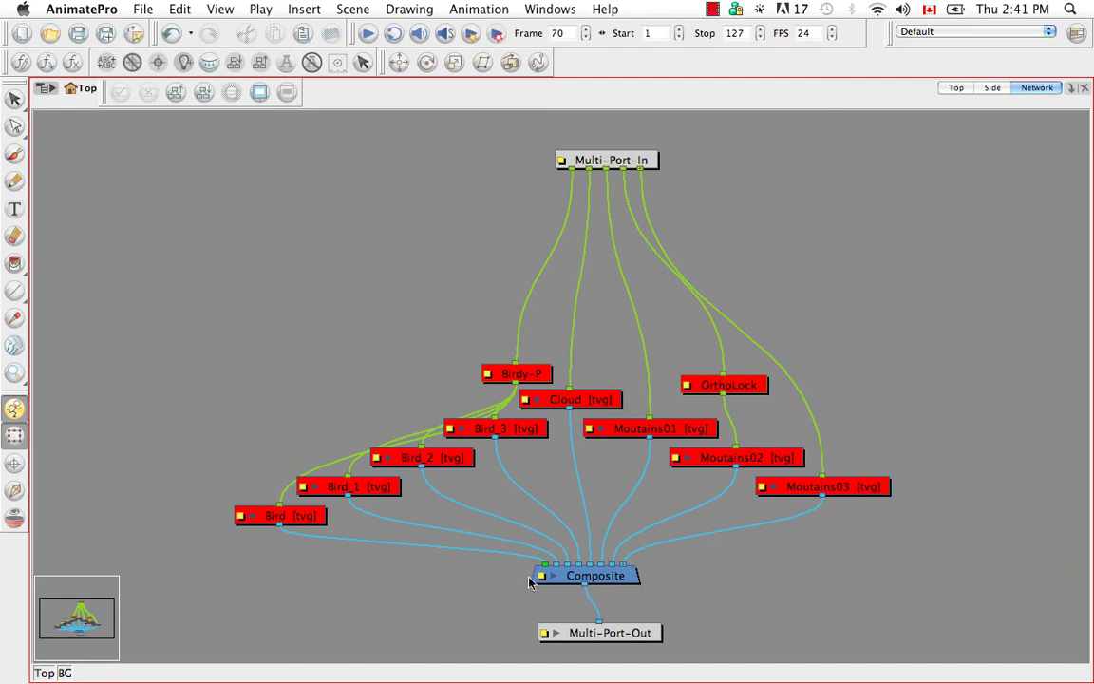
click(45, 672)
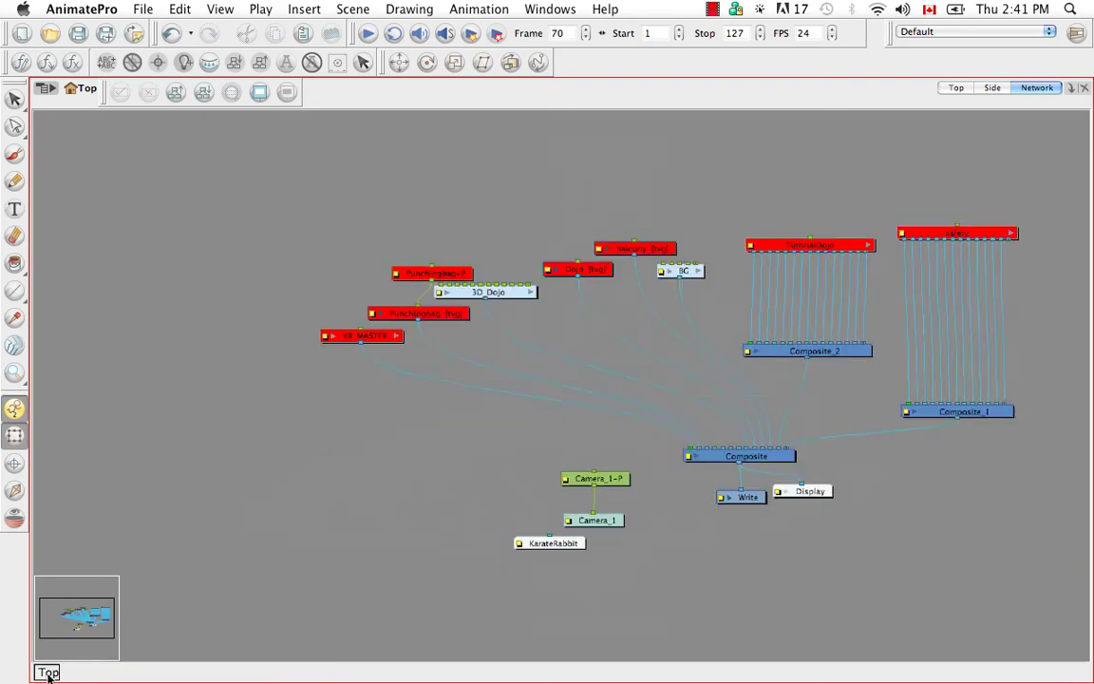
Set Composite_2 to Pass Through in its layer properties.
click(531, 292)
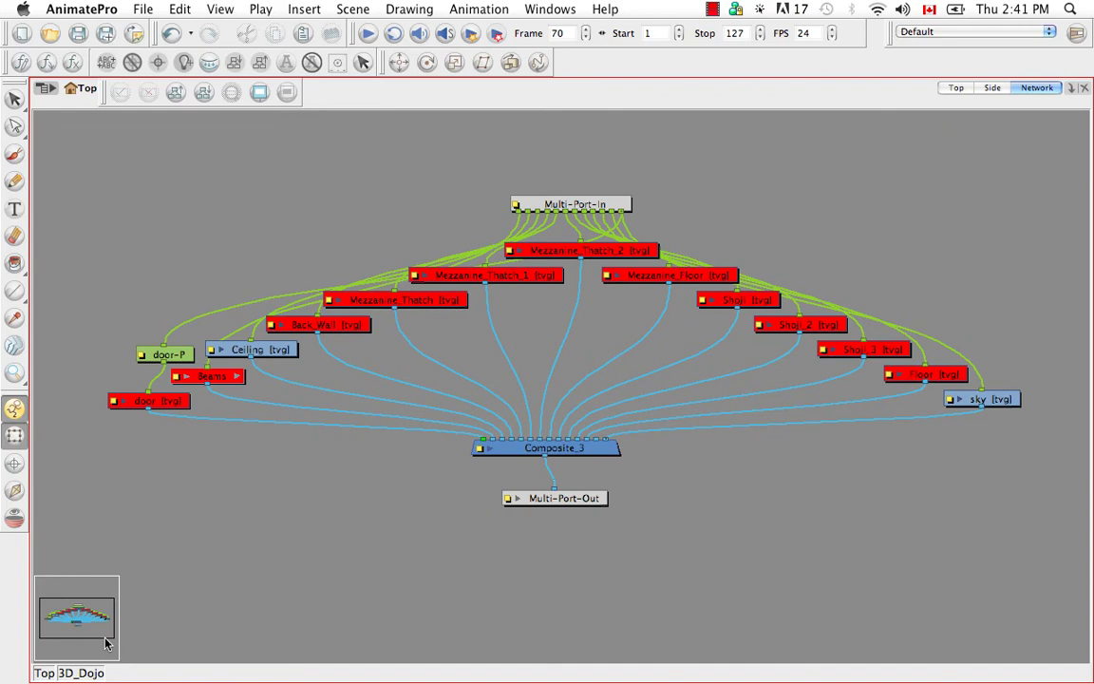
click(44, 672)
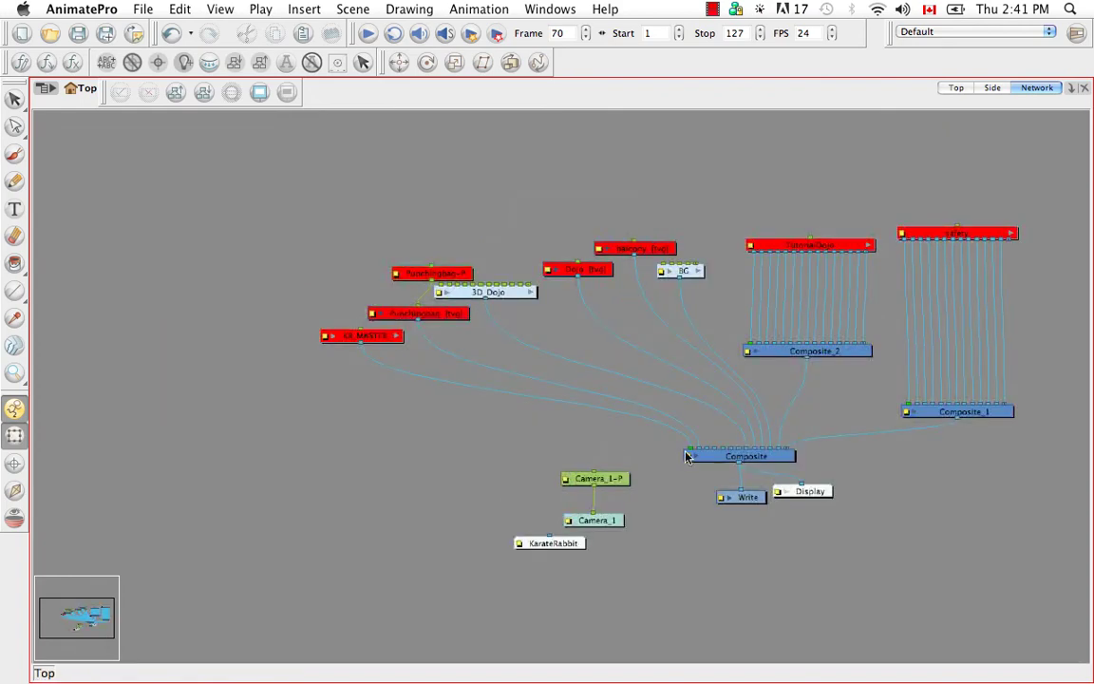
double_click(750, 353)
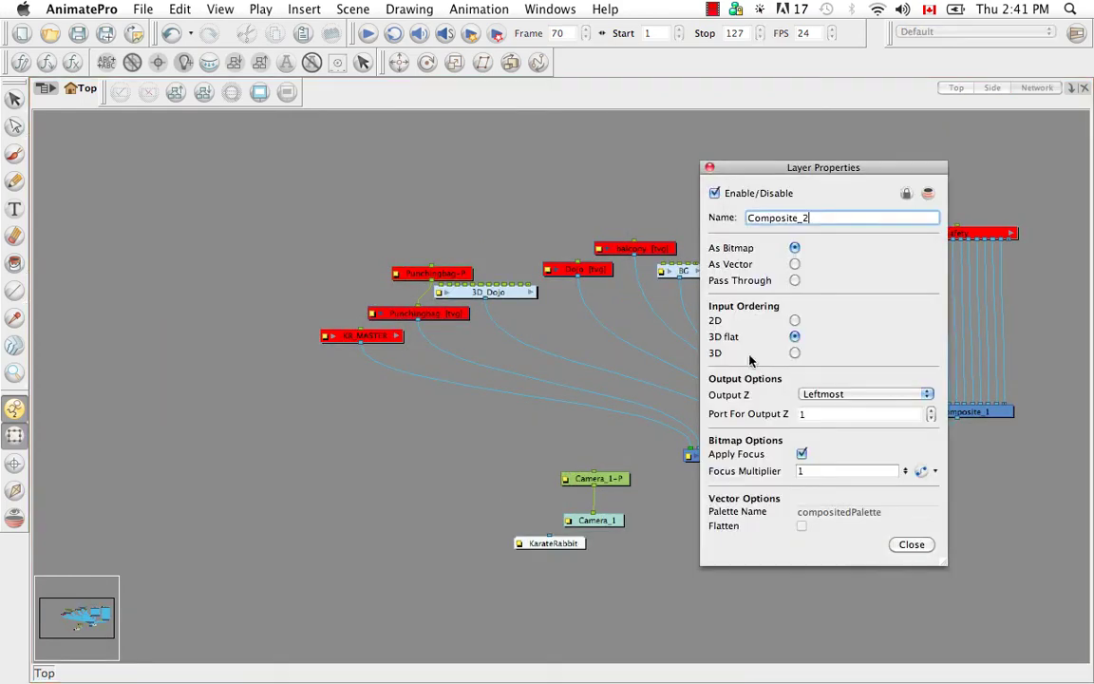
click(795, 281)
click(910, 544)
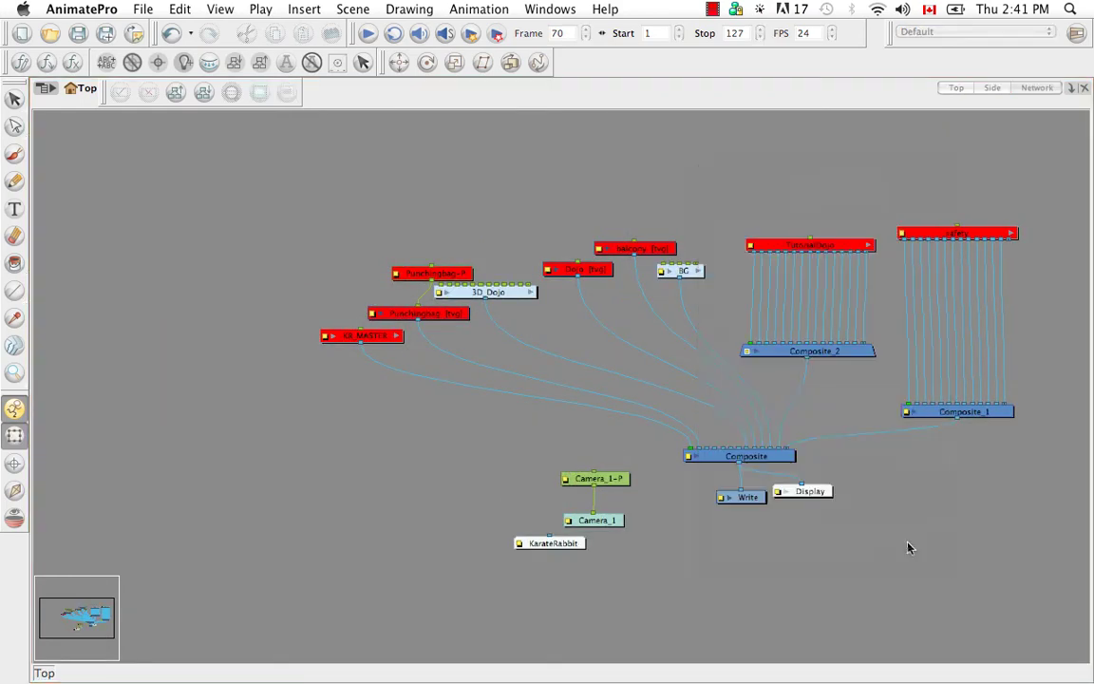
Set Composite_1 to Pass Through in its layer properties.
double_click(908, 414)
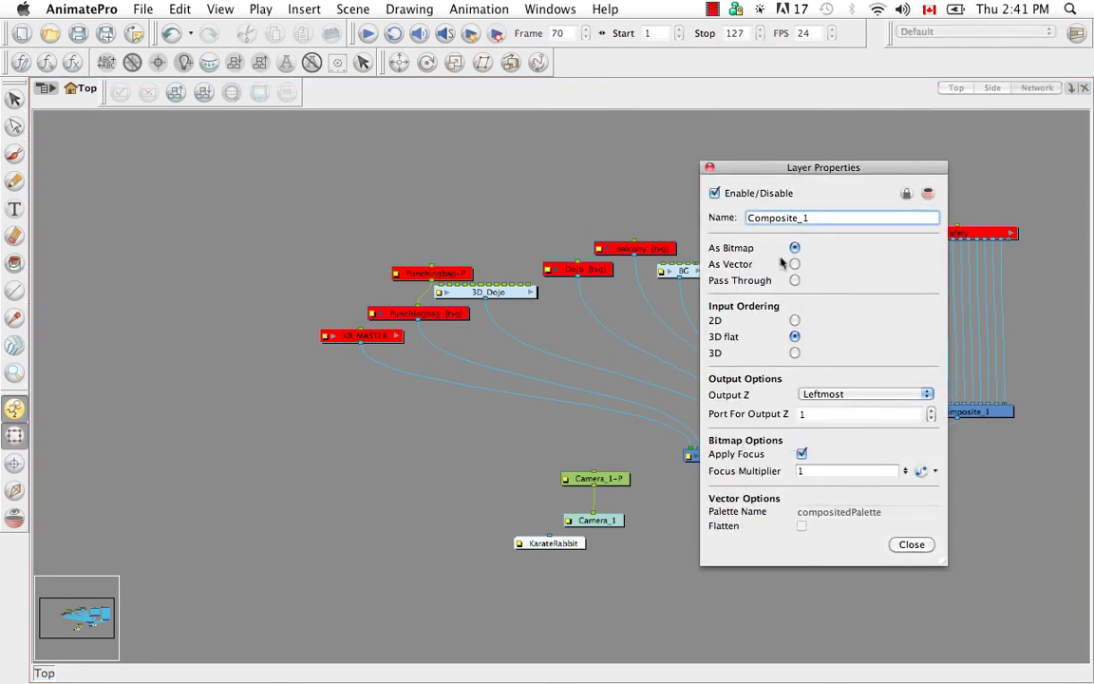
click(795, 281)
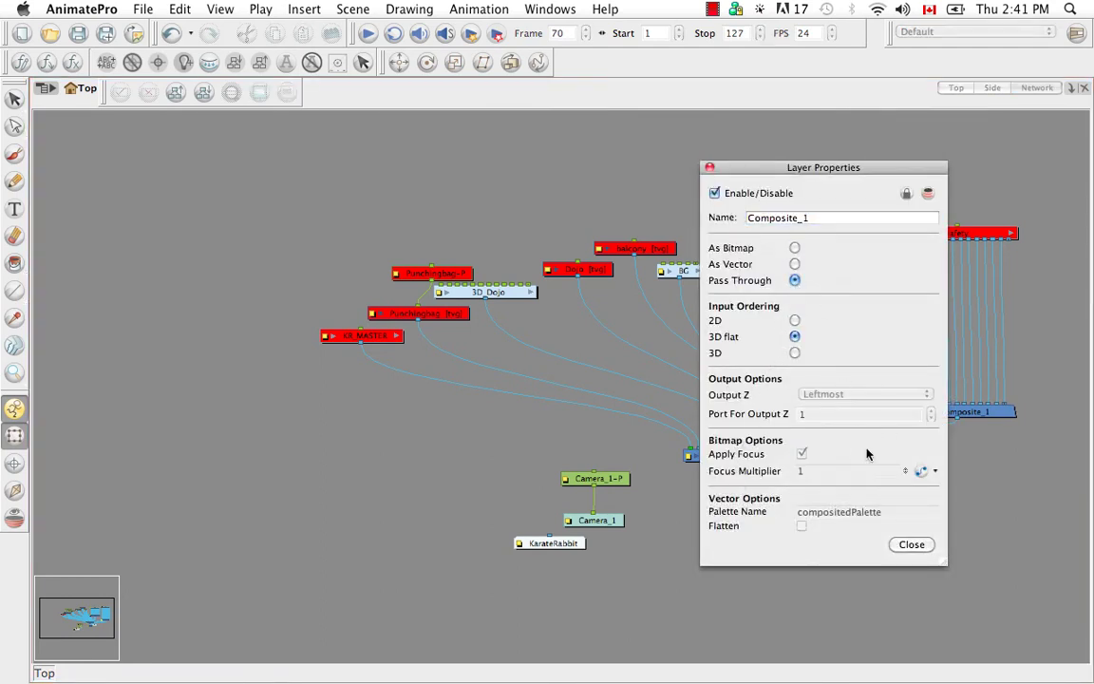
click(910, 544)
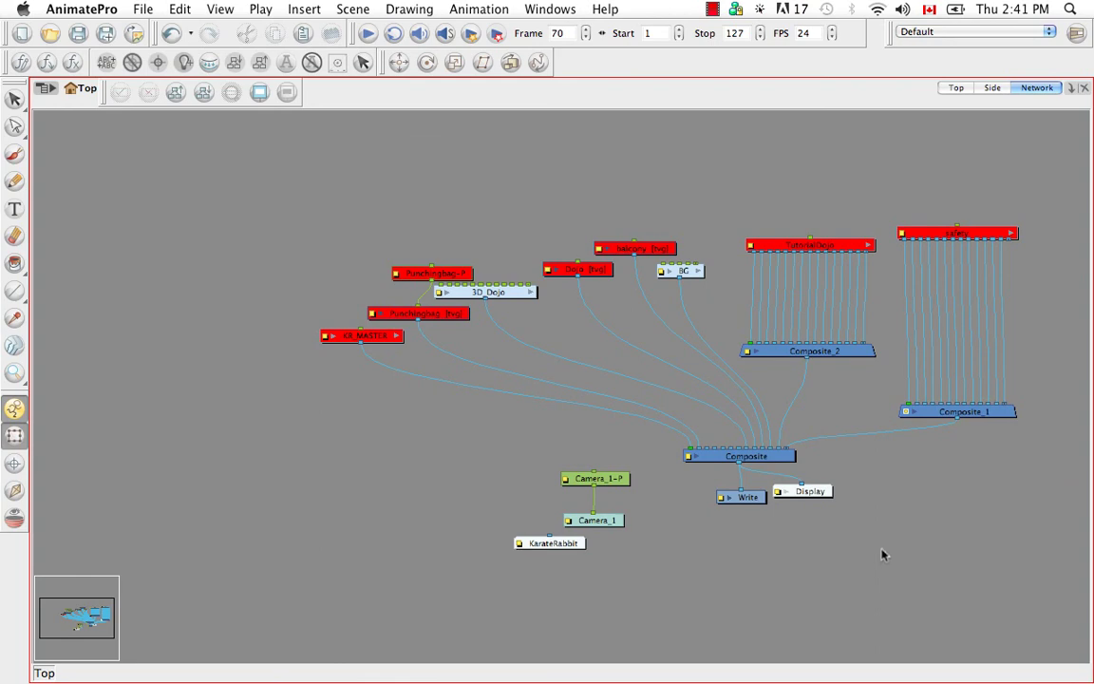
Un-maximise the Network view with Cmd+F to restore the multi-panel workspace.
key(super+f)
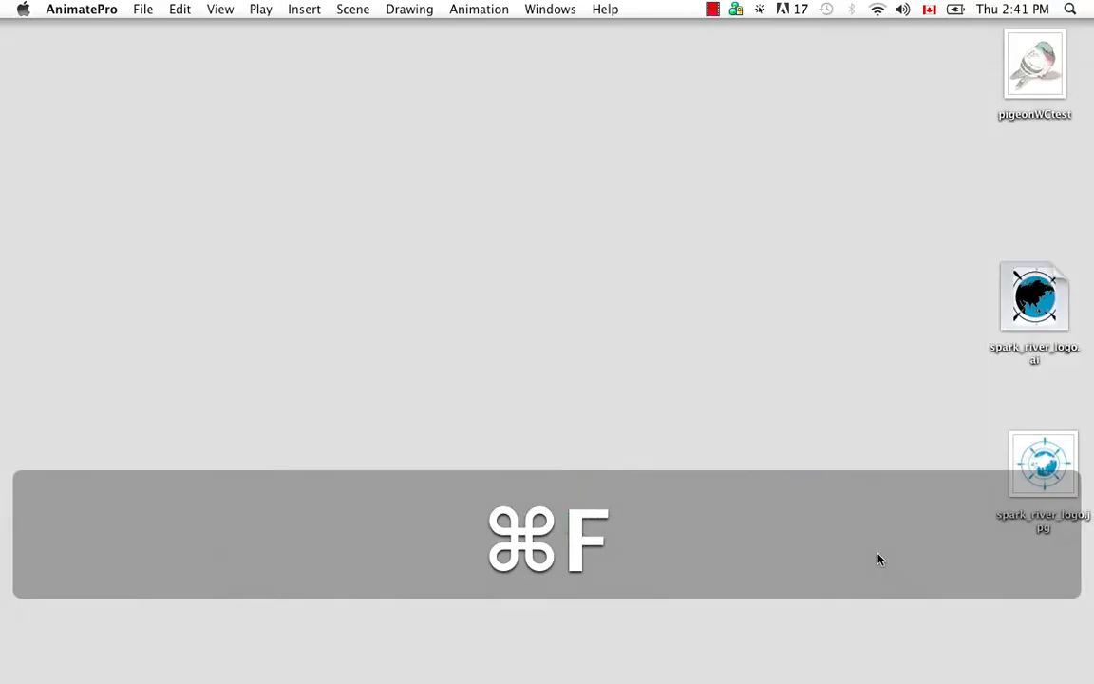